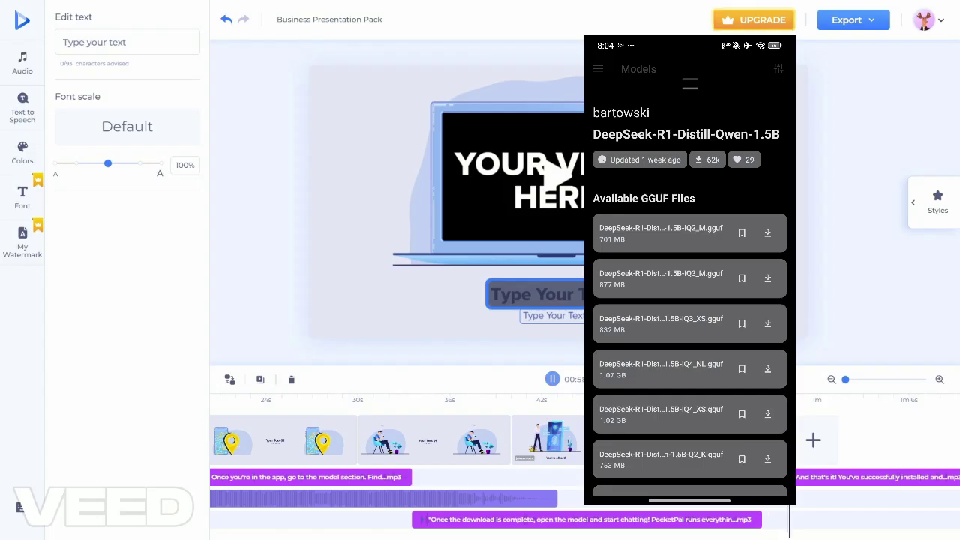
Step: Switch from the VEED video editor to the PocketPal window with Alt+Tab
key(alt+Tab)
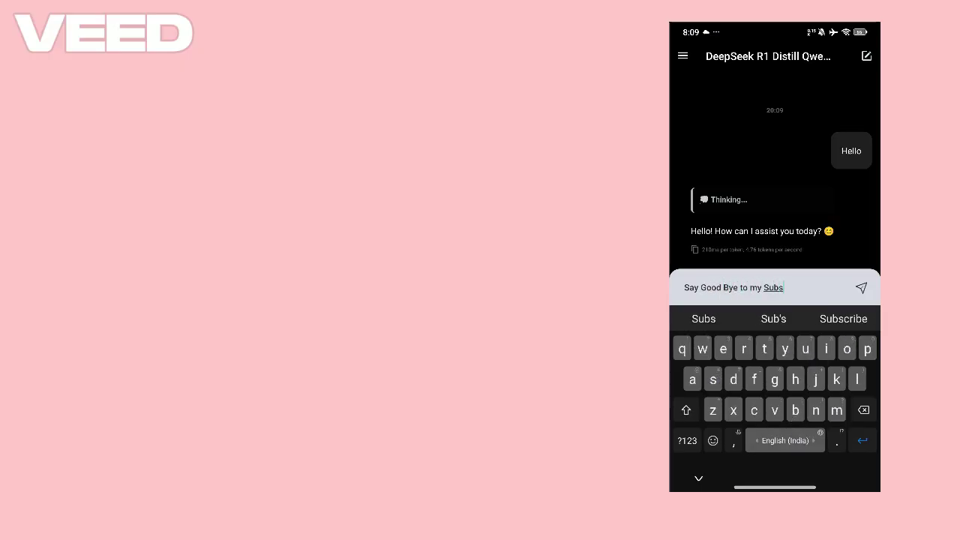
Step: Type 'Say Good Bye to my Subscribe' and 'Can u tell me about artificial intelligence in' into the message box
text(Can u tell meabout artificial intelligence in)
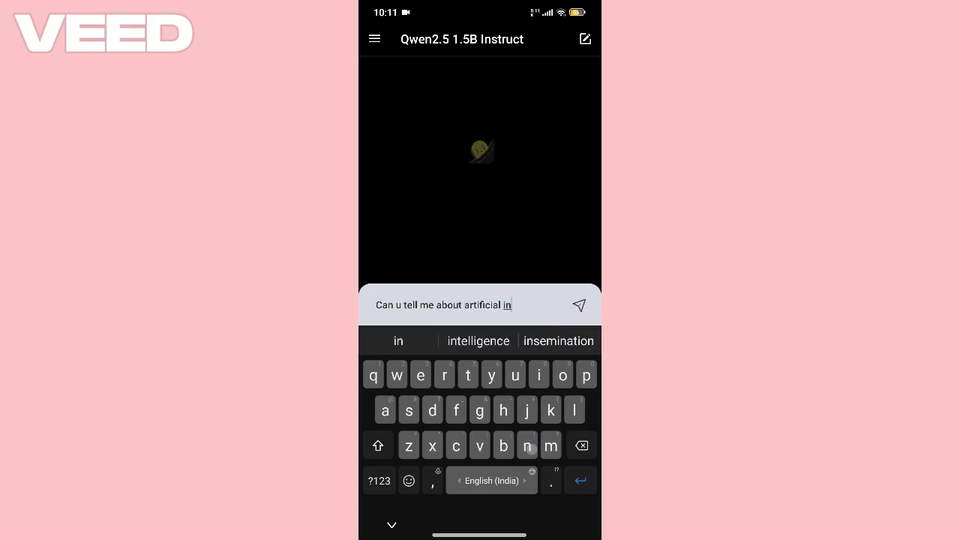
Step: Finish the artificial intelligence question with '3 lines' and send it to the model
click(379, 481)
text(3 lines)
click(578, 305)
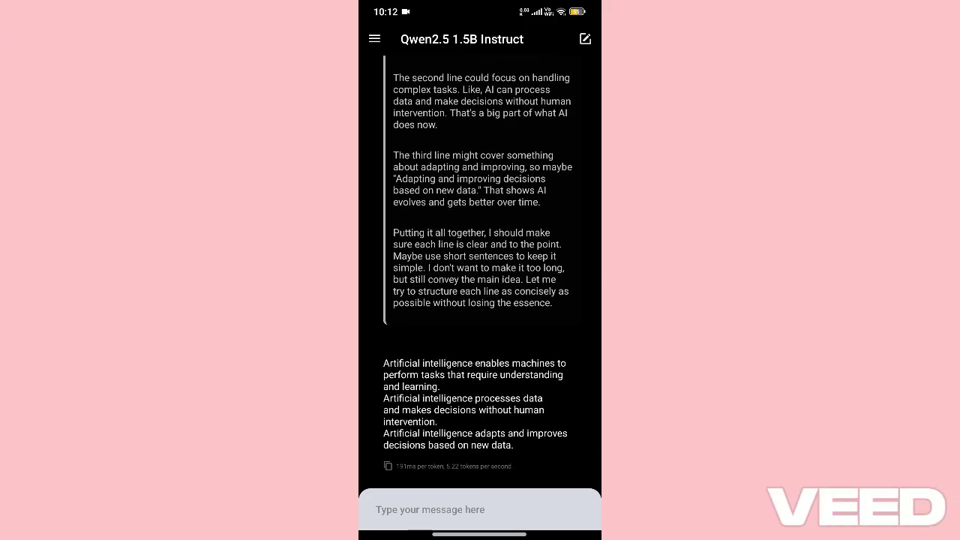
Step: Send the message 'Bye' to the model
click(429, 509)
text(Bye)
key(Return)
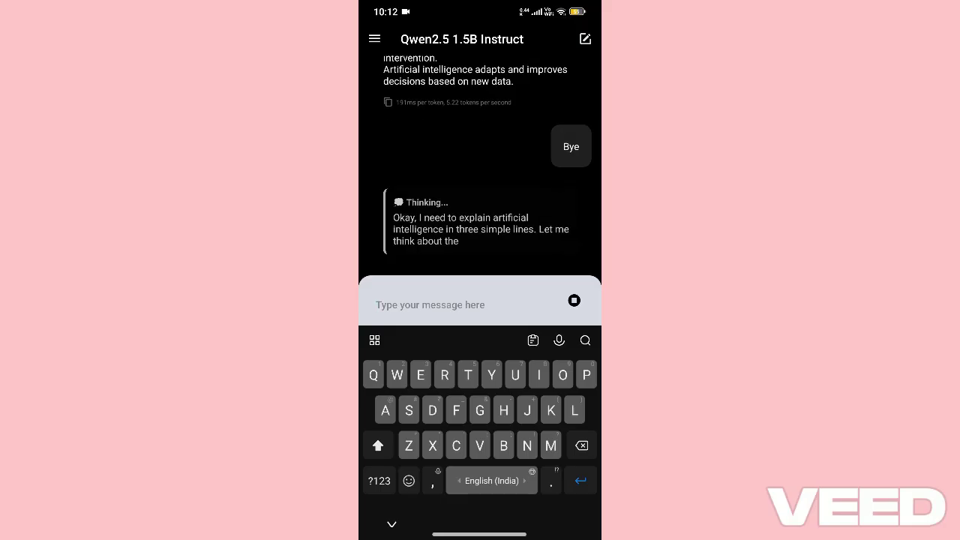